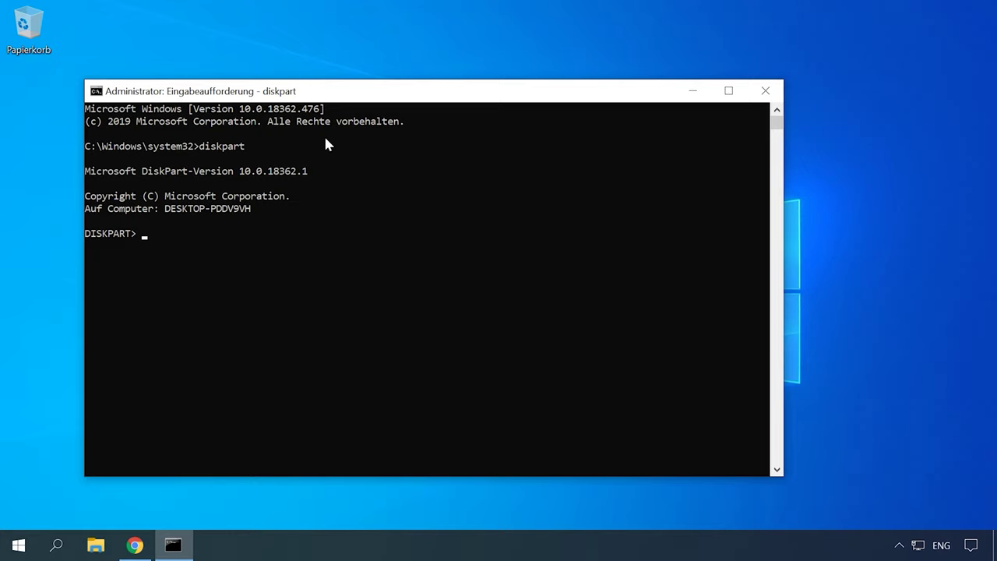
# List the available disks in DiskPart, then select disk 2 and wipe it with the clean command
pyautogui.write('list disk')
pyautogui.press('Return')
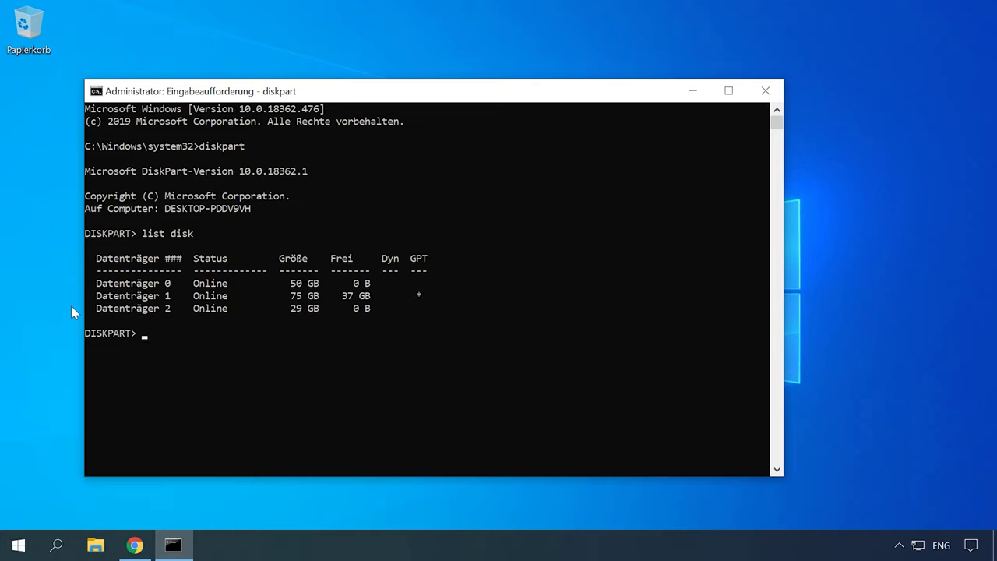
pyautogui.write('select disk 2')
pyautogui.press('Return')
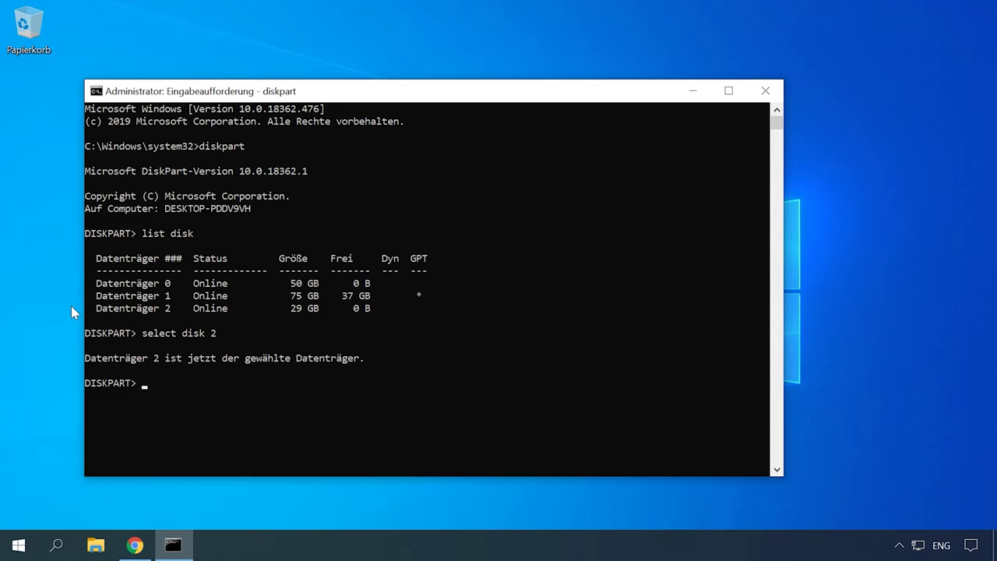
pyautogui.write('clean')
pyautogui.press('Return')
# Create a primary partition on the cleaned disk 2 with the create partition primary command
pyautogui.write('crw')
pyautogui.press('BackSpace')
pyautogui.write('eate')
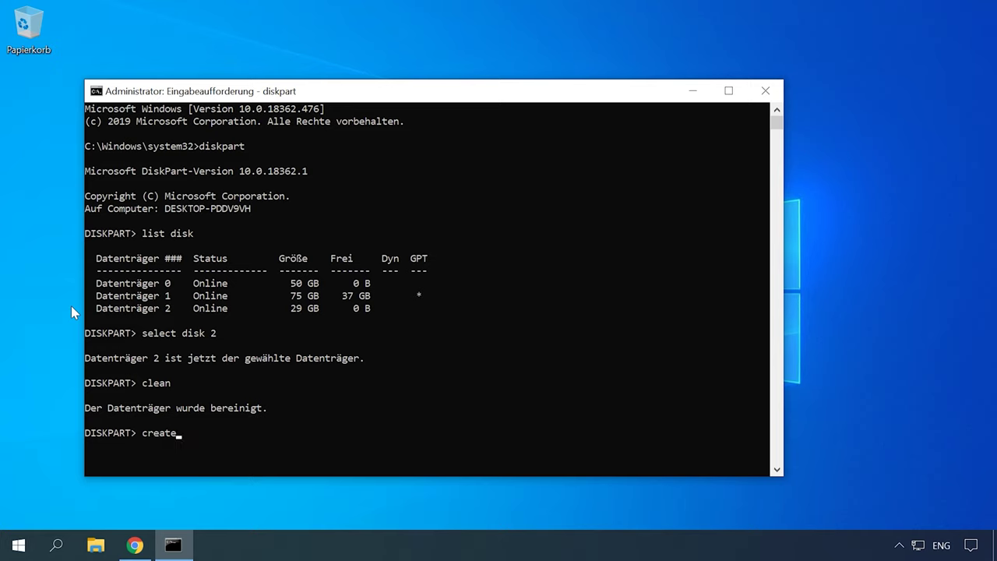
pyautogui.write(' partition primary')
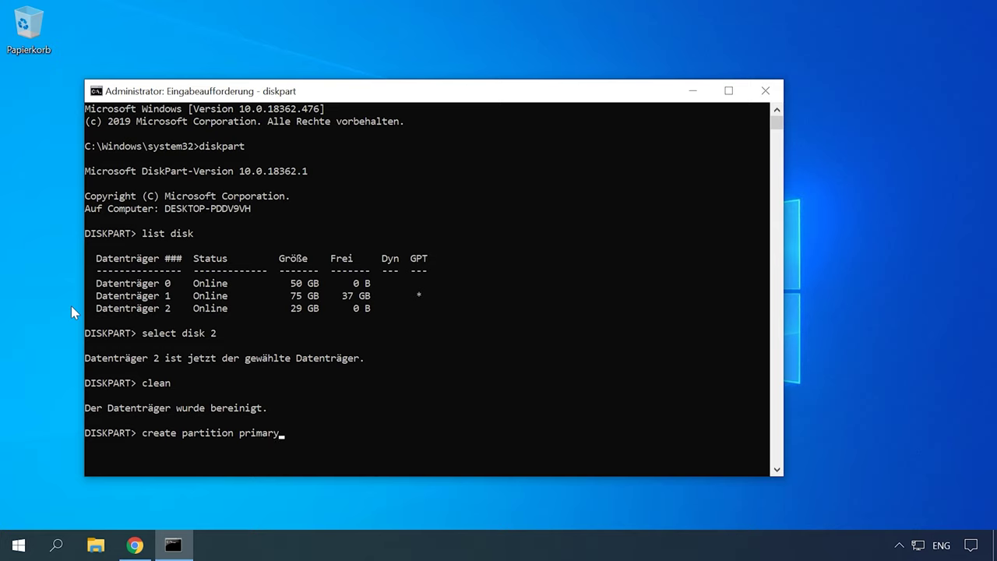
pyautogui.press('Return')
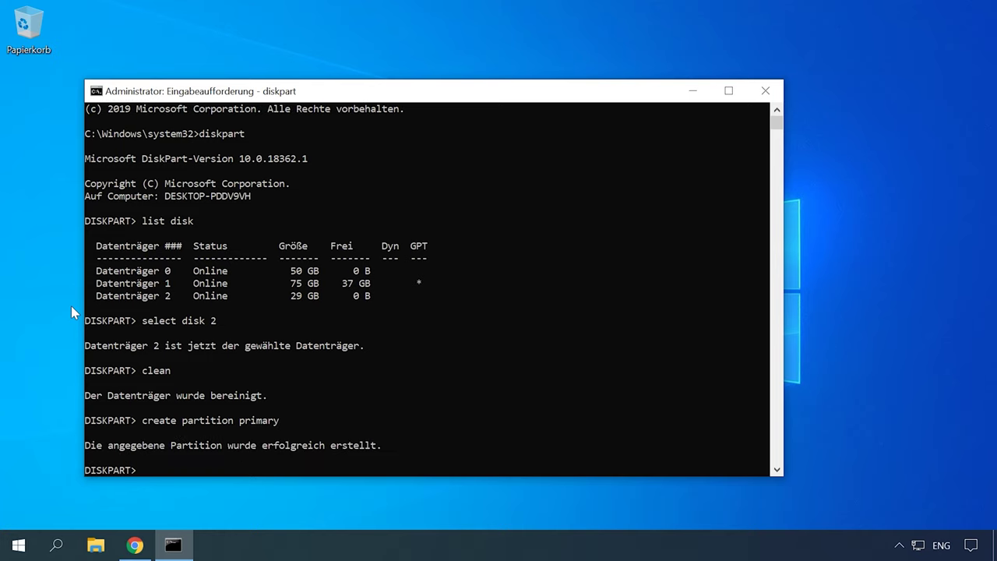
# Select partition 1 on the disk and mark it as active
pyautogui.write('select partition 1')
pyautogui.press('Return')
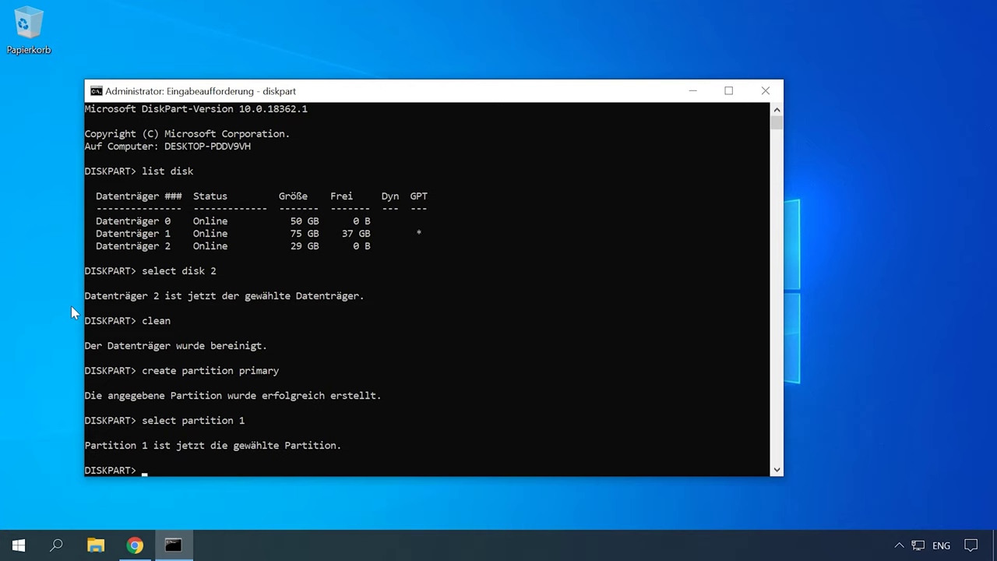
pyautogui.write('active')
pyautogui.press('Return')
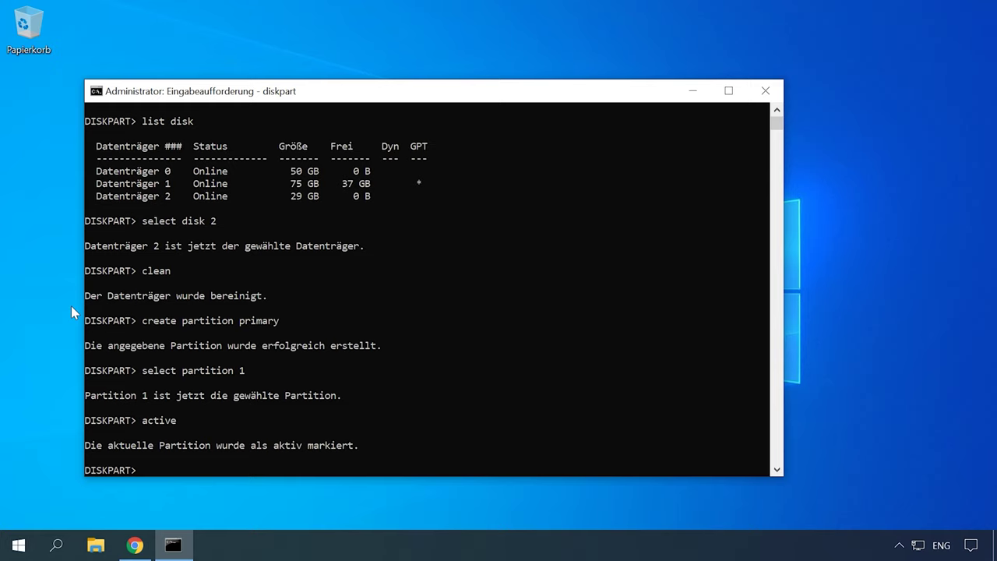
# Quick-format the active partition as NTFS, assign it the drive letter X, and exit DiskPart
pyautogui.write('format fs=ntfs quick')
pyautogui.press('Return')
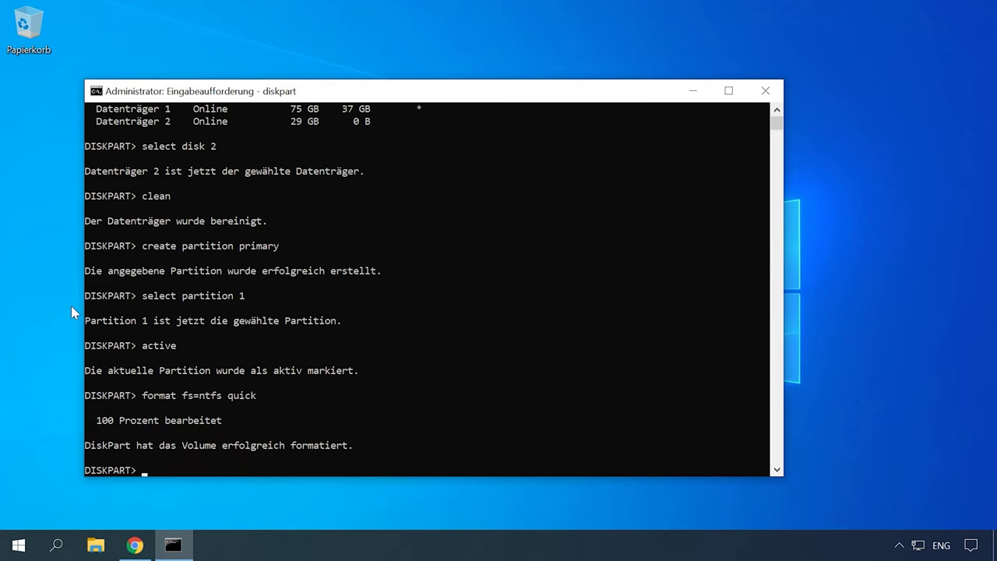
pyautogui.write('assign letter=X')
pyautogui.press('Return')
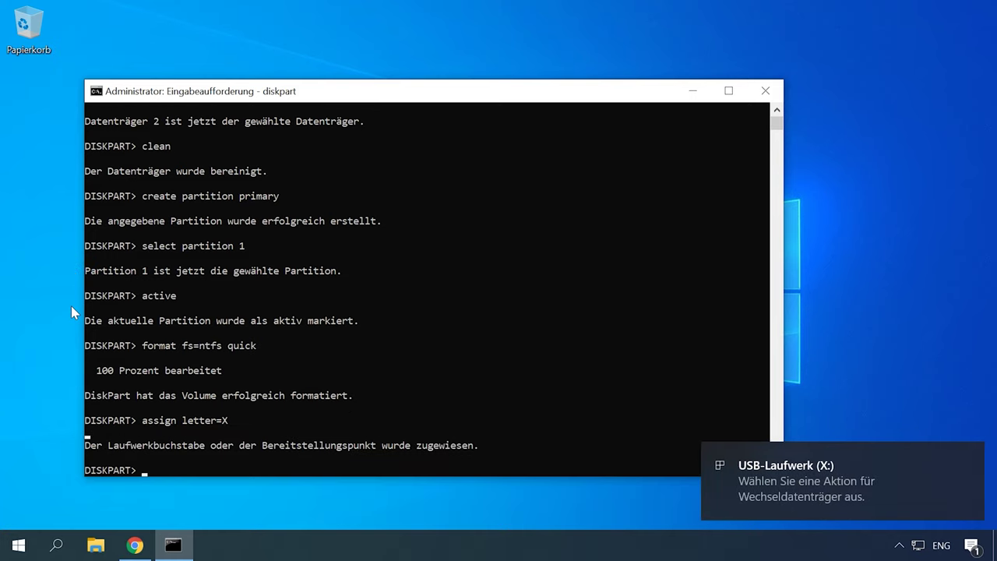
pyautogui.write('exit')
pyautogui.press('Return')
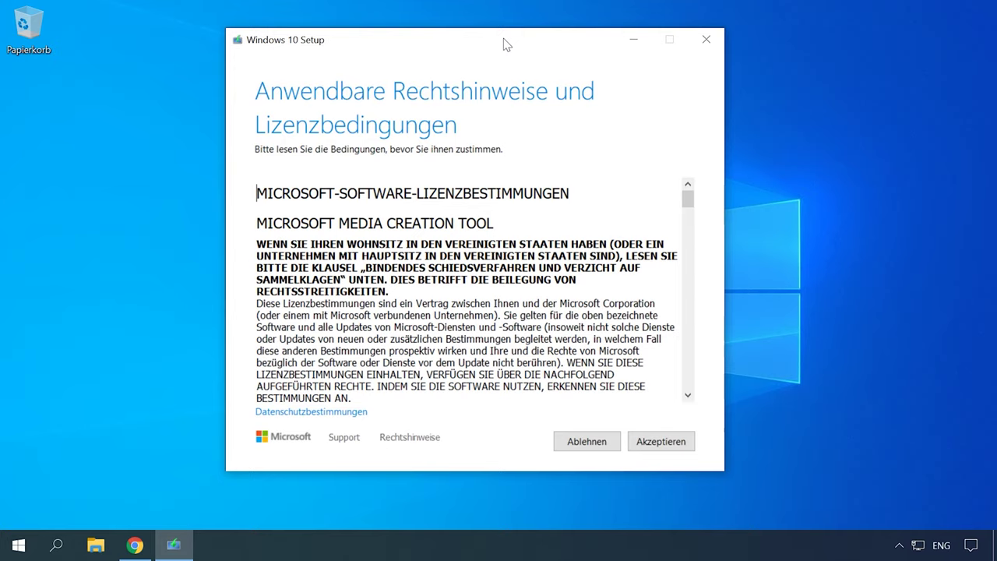
# Accept the Windows 10 Setup licence terms and choose to create installation media for another PC
pyautogui.click(654, 442)
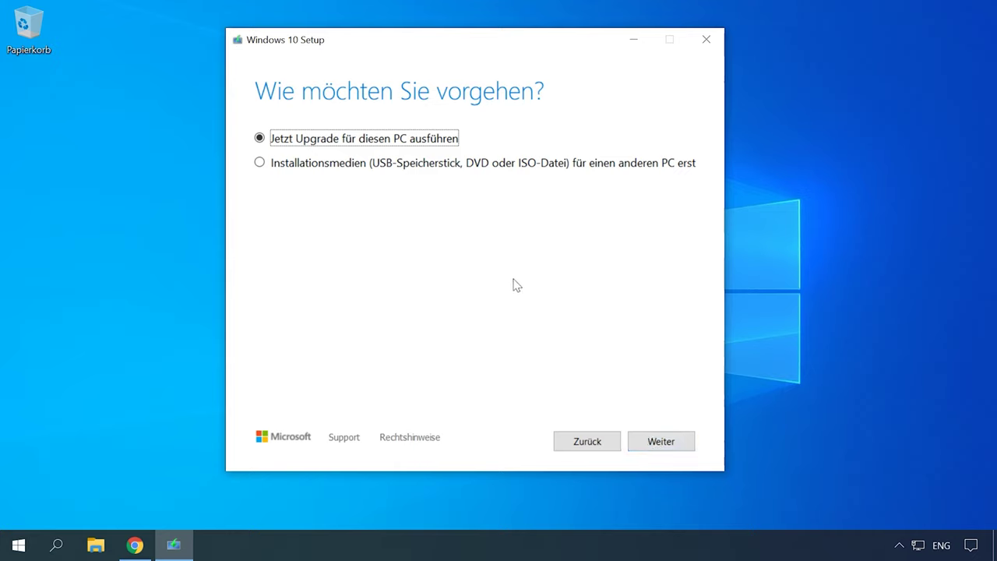
pyautogui.click(298, 170)
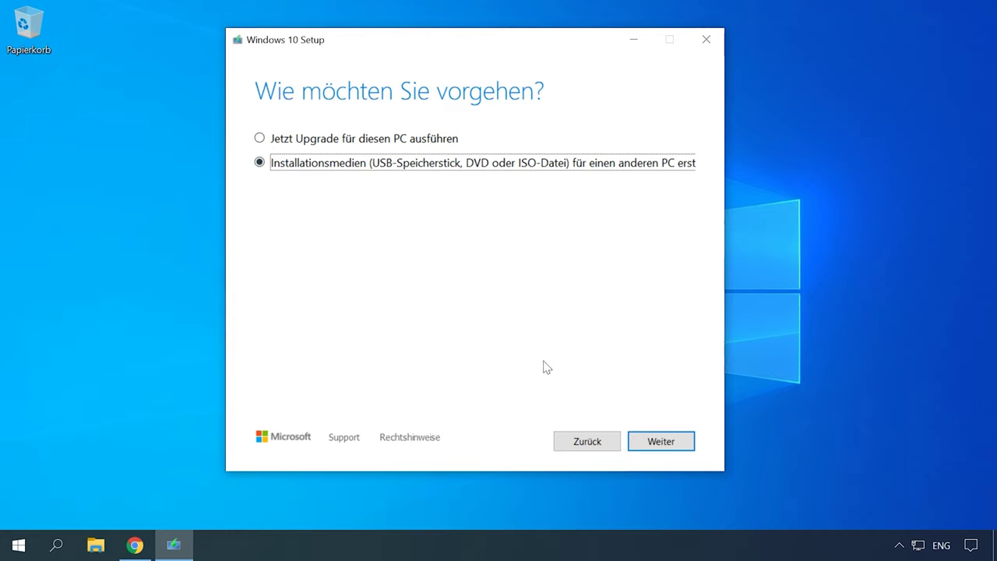
pyautogui.click(658, 442)
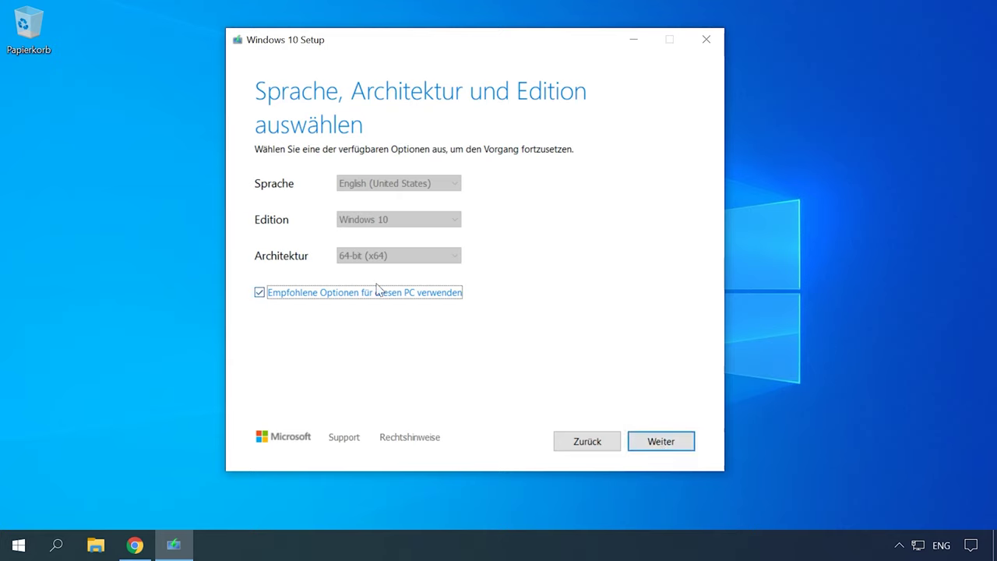
# Turn off the recommended options, set the language to Deutsch, and continue with edition Windows 10 and architecture 64-bit (x64)
pyautogui.click(259, 292)
pyautogui.click(384, 187)
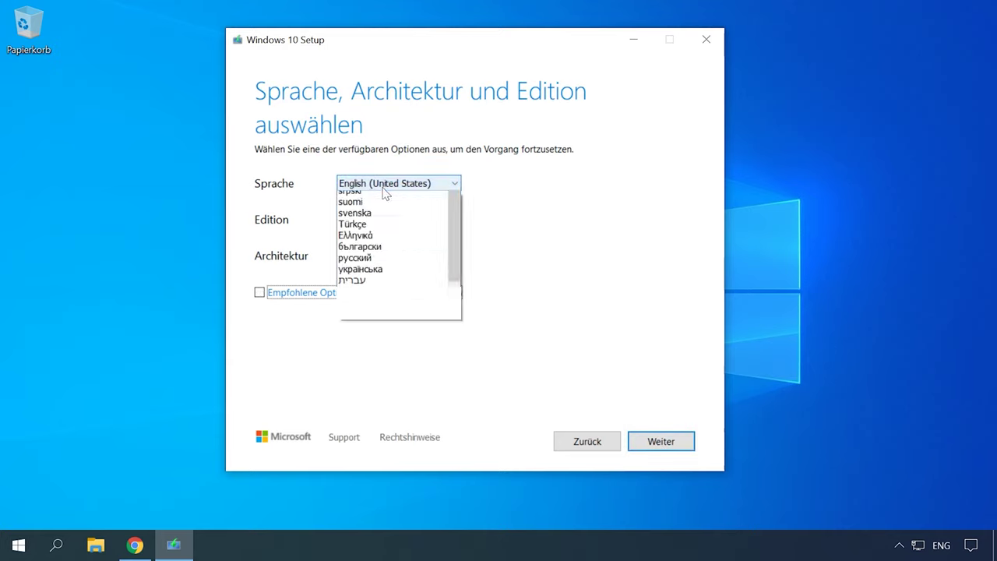
pyautogui.moveTo(454, 267); pyautogui.dragTo(450, 226)
pyautogui.click(378, 221)
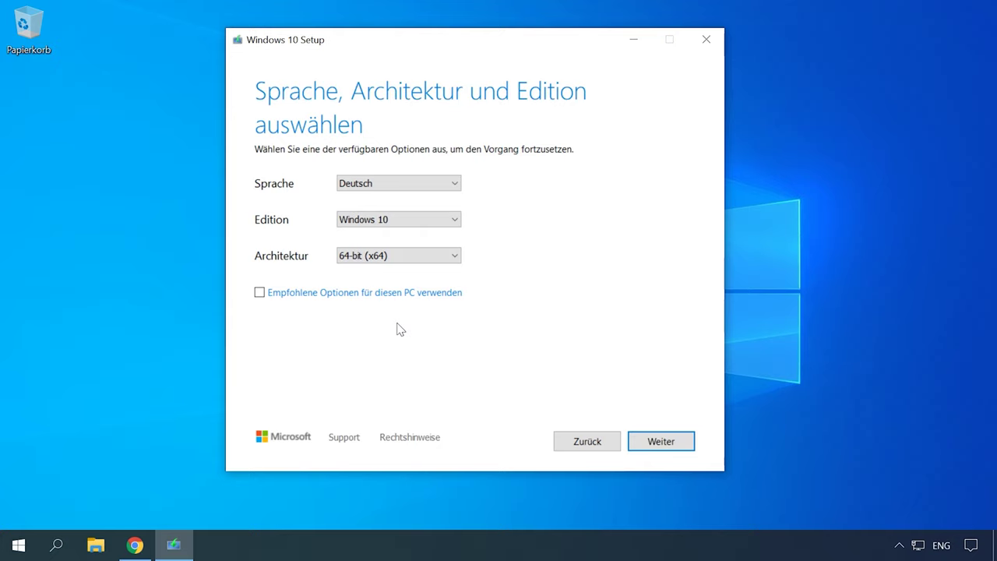
pyautogui.click(396, 258)
pyautogui.click(396, 257)
pyautogui.click(390, 224)
pyautogui.click(392, 232)
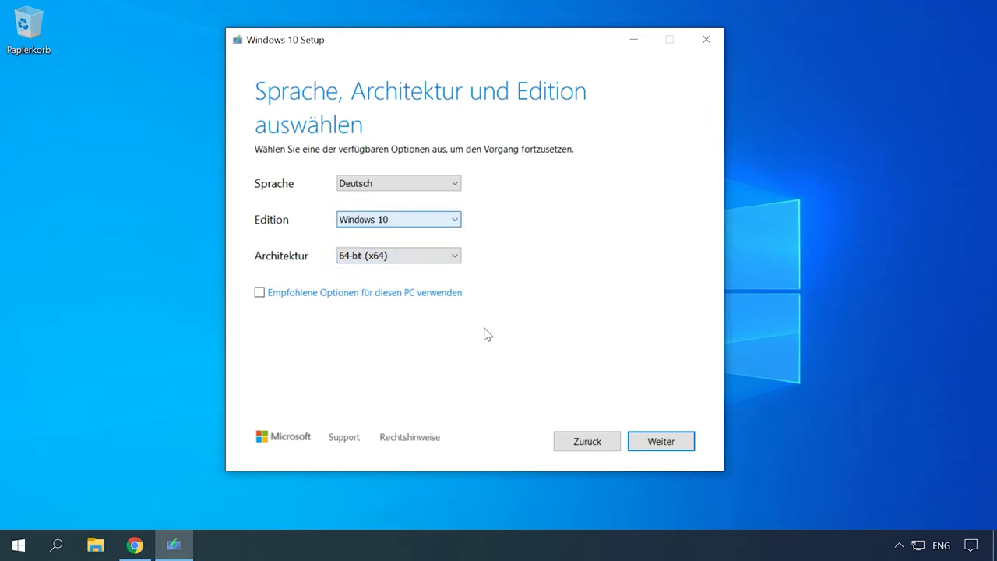
pyautogui.click(654, 438)
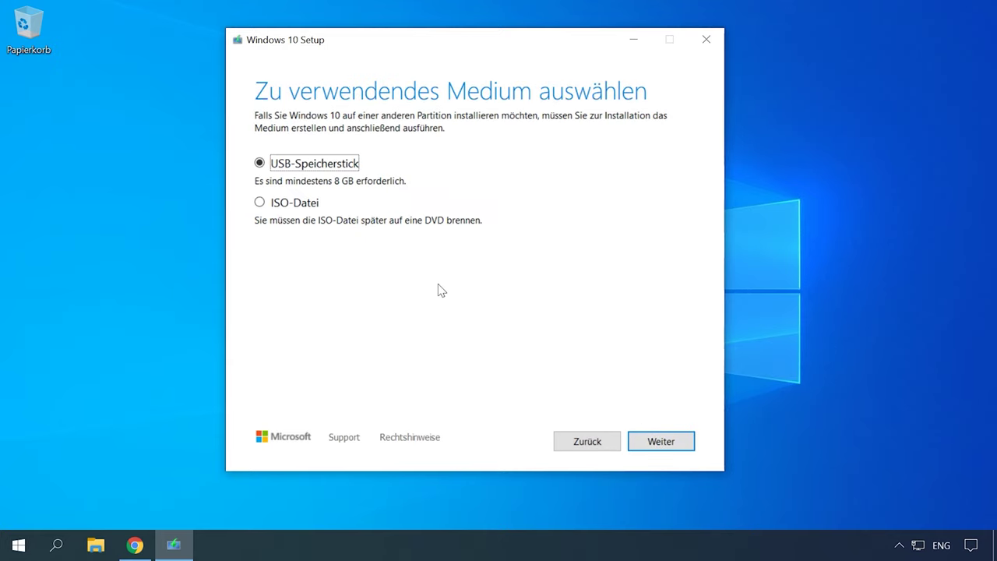
# Choose the USB flash drive as the medium and start creating the installation media on removable drive X:
pyautogui.click(304, 204)
pyautogui.click(305, 164)
pyautogui.click(650, 438)
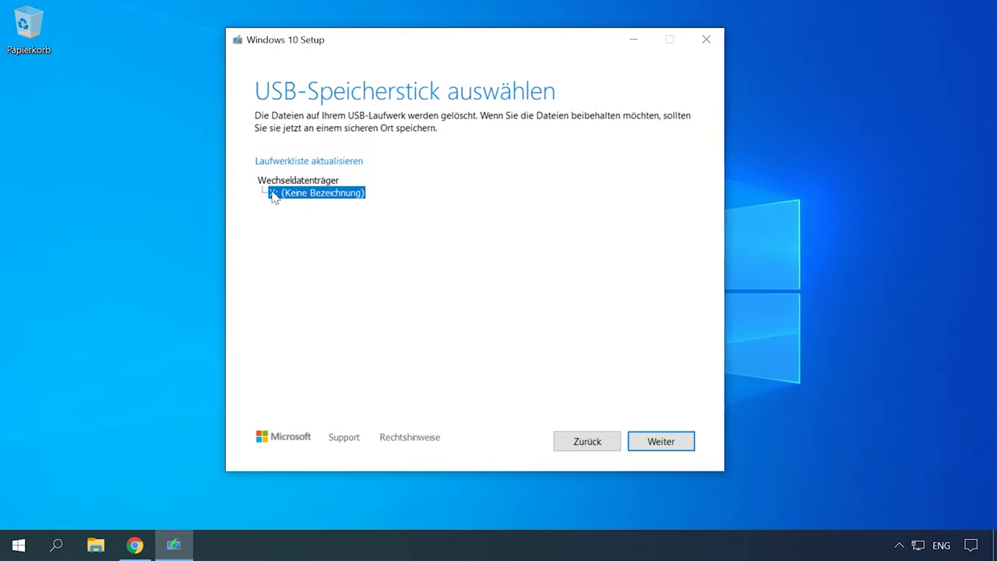
pyautogui.click(659, 443)
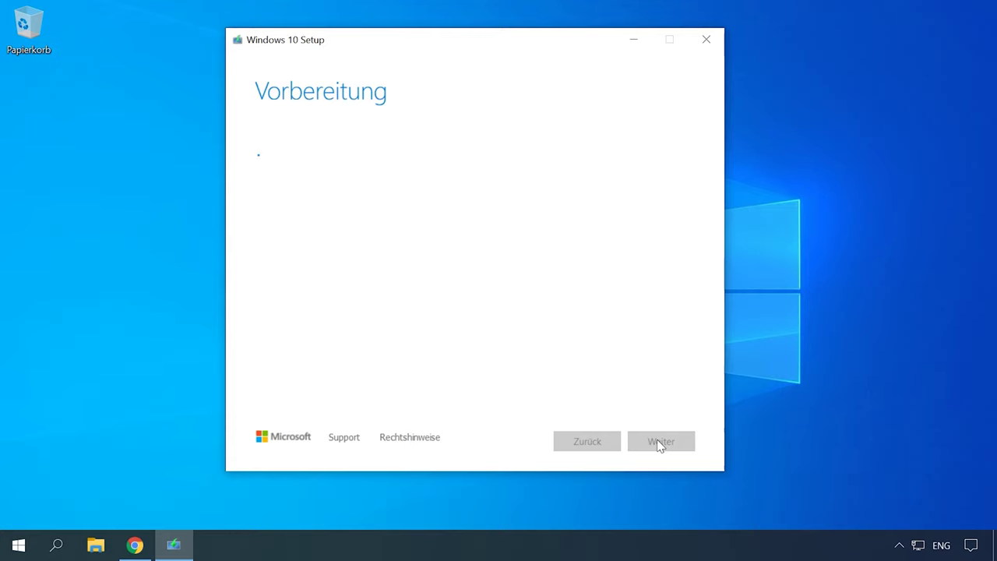